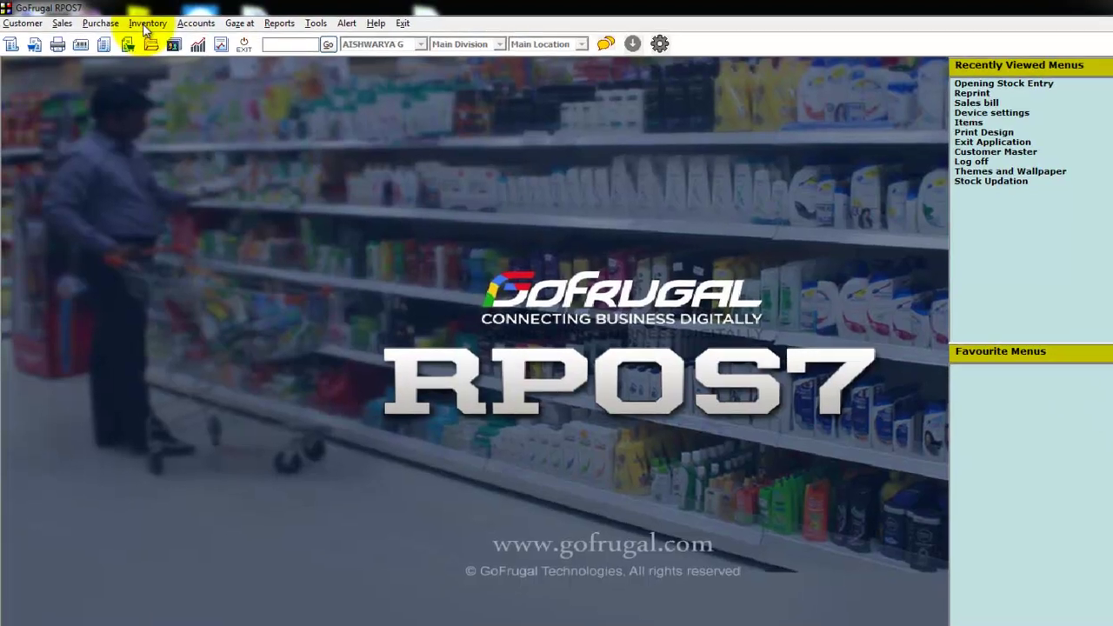
# Open Opening Stock Entry from the Inventory menu and reveal the extra functions, including From Excel
pyautogui.click(141, 23)
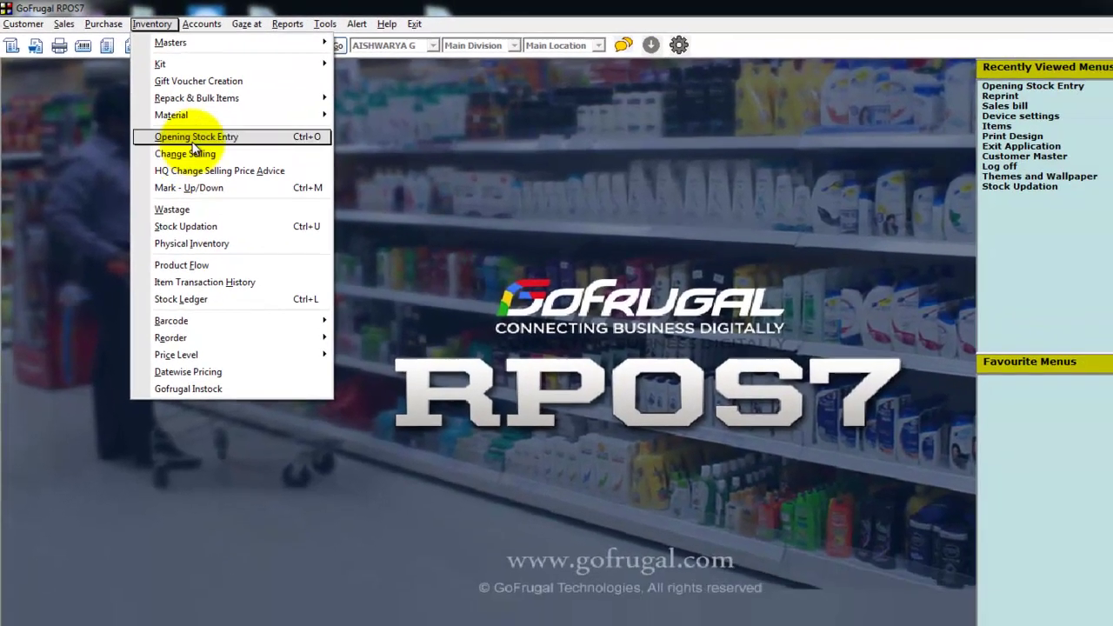
pyautogui.click(219, 156)
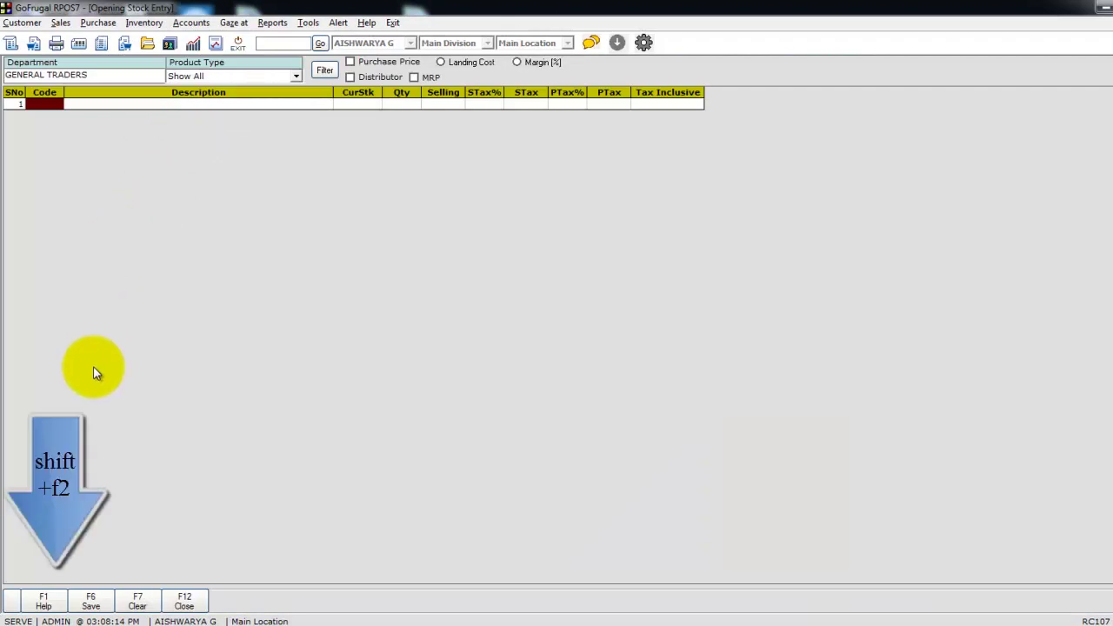
pyautogui.press('shift')
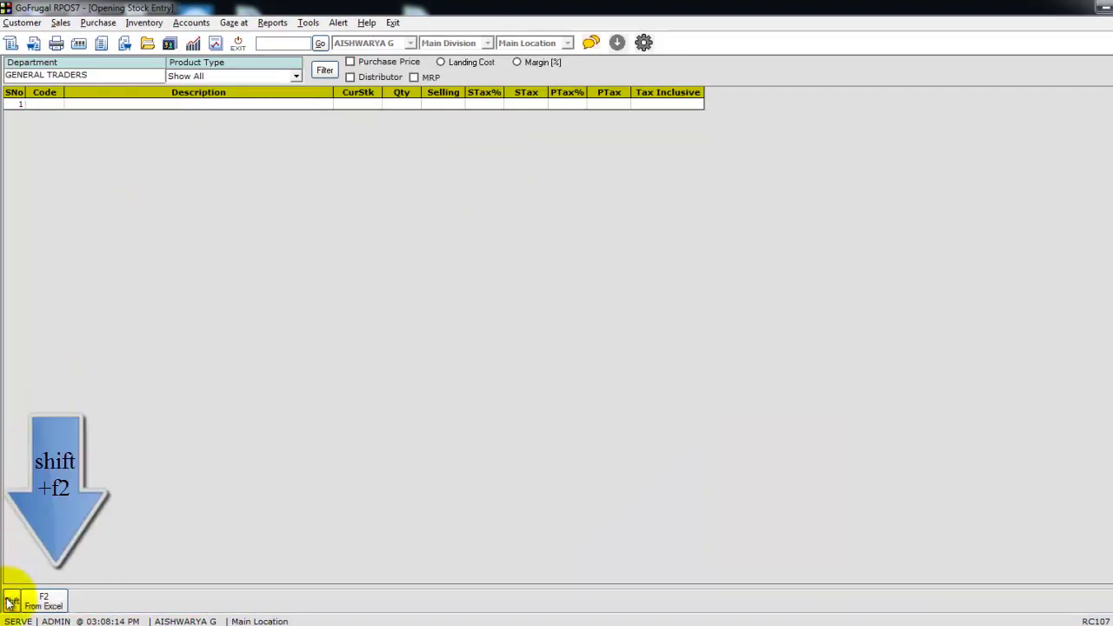
# Start the From Excel import and clear every existing field mapping, beginning at ItemName
pyautogui.click(44, 600)
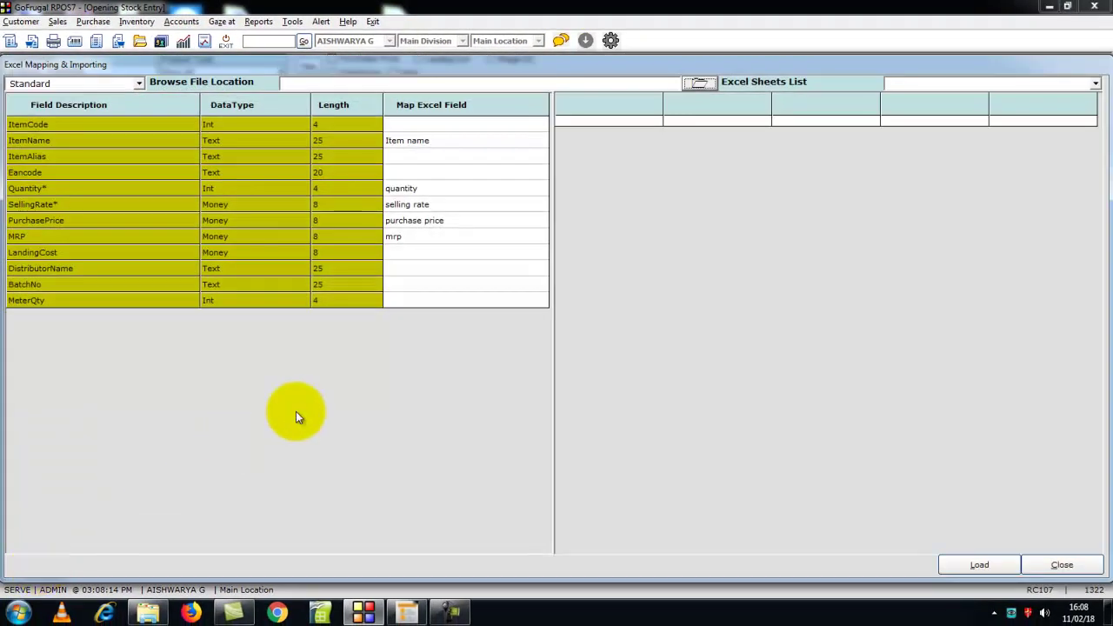
pyautogui.click(415, 145)
pyautogui.click(413, 235)
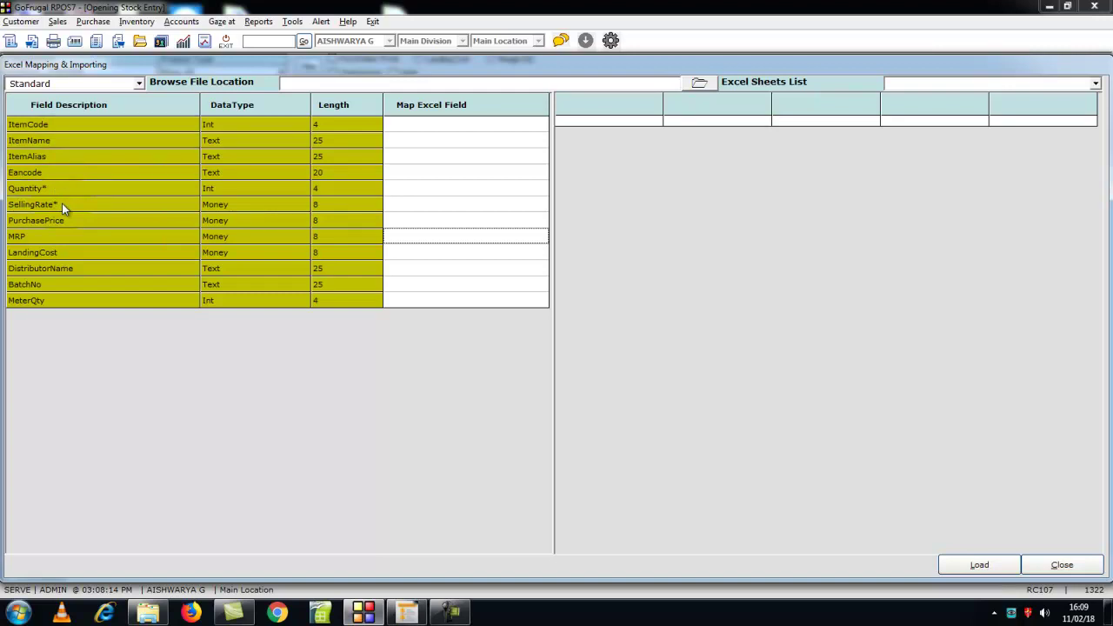
# Load opening stock.xls from the Desktop so its Sheet1$ rows show for mapping
pyautogui.click(700, 84)
pyautogui.write('op')
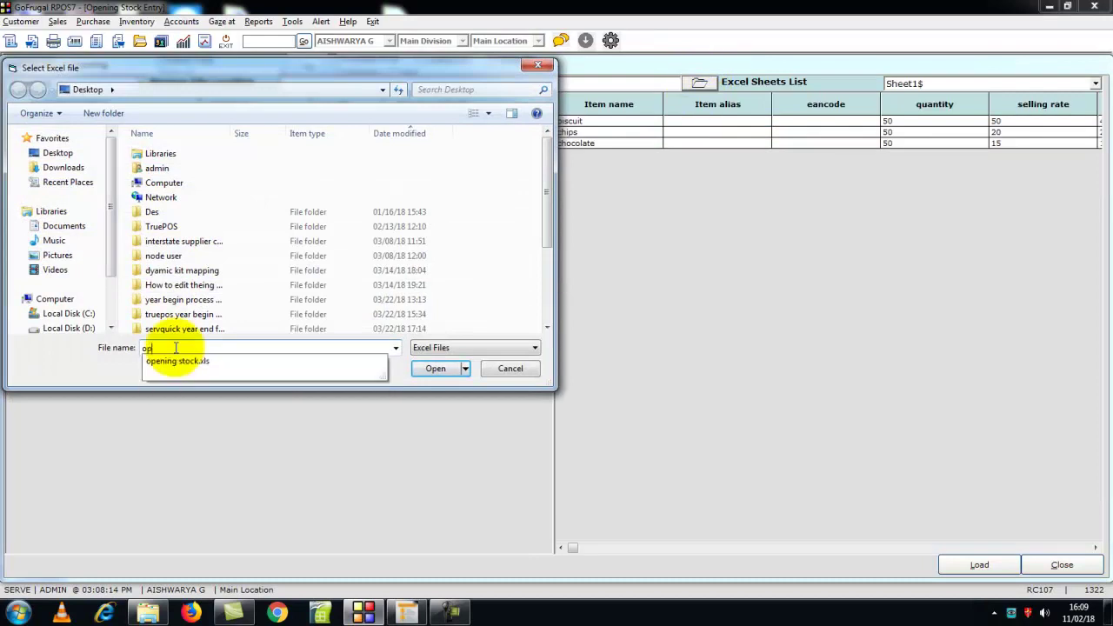
pyautogui.click(186, 360)
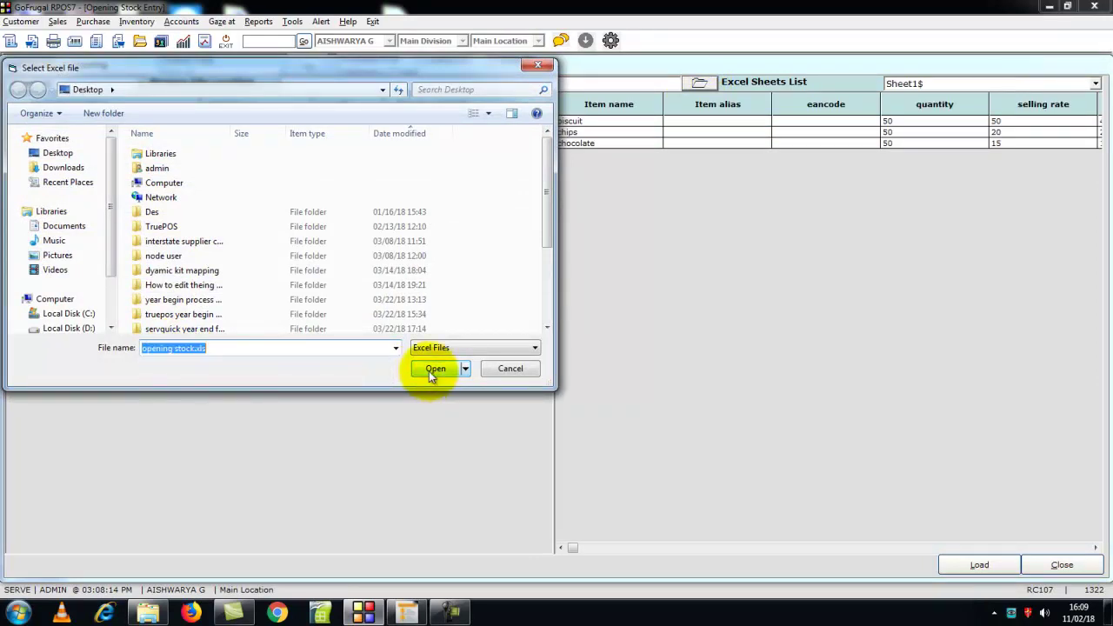
pyautogui.click(432, 369)
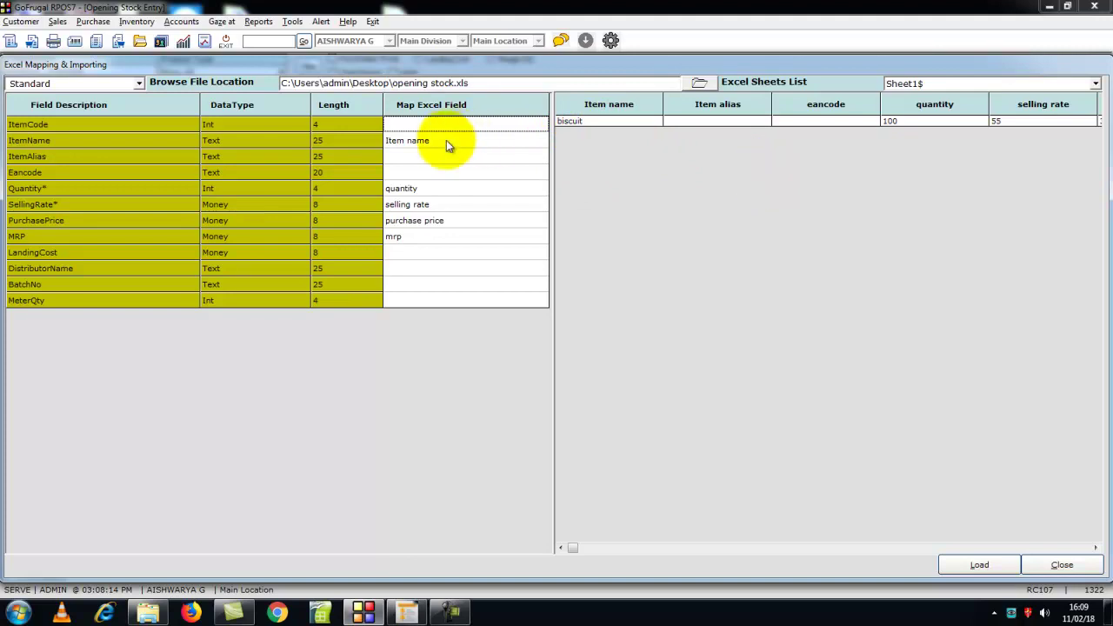
# Map ItemName to the Item name column and Quantity to the quantity column
pyautogui.click(421, 137)
pyautogui.click(415, 142)
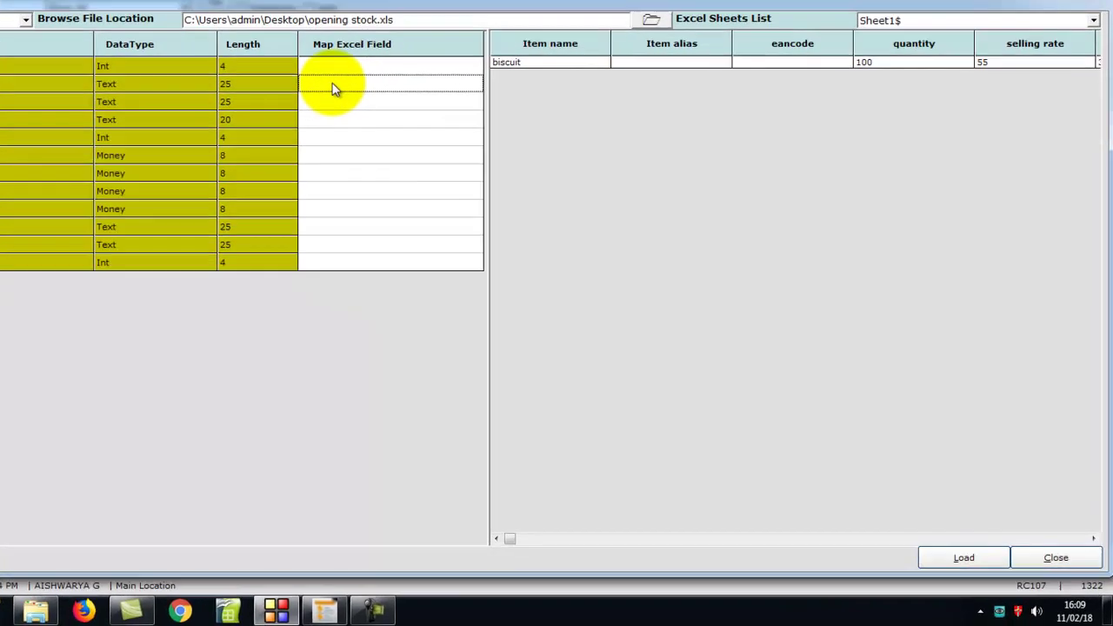
pyautogui.click(334, 87)
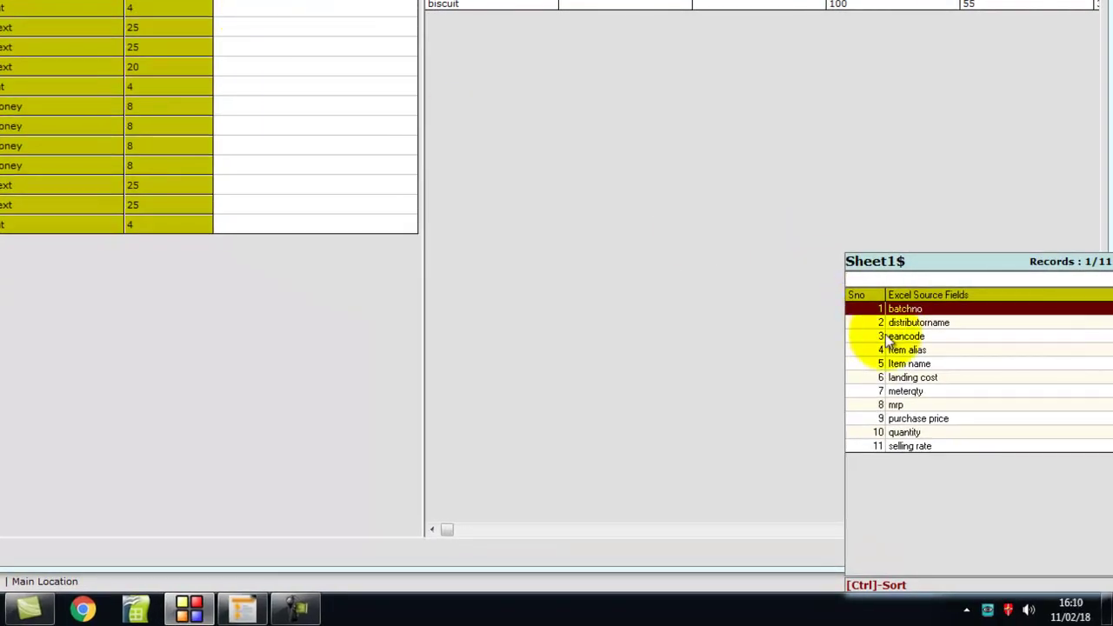
pyautogui.press('Down')
pyautogui.press('Down')
pyautogui.press('Down')
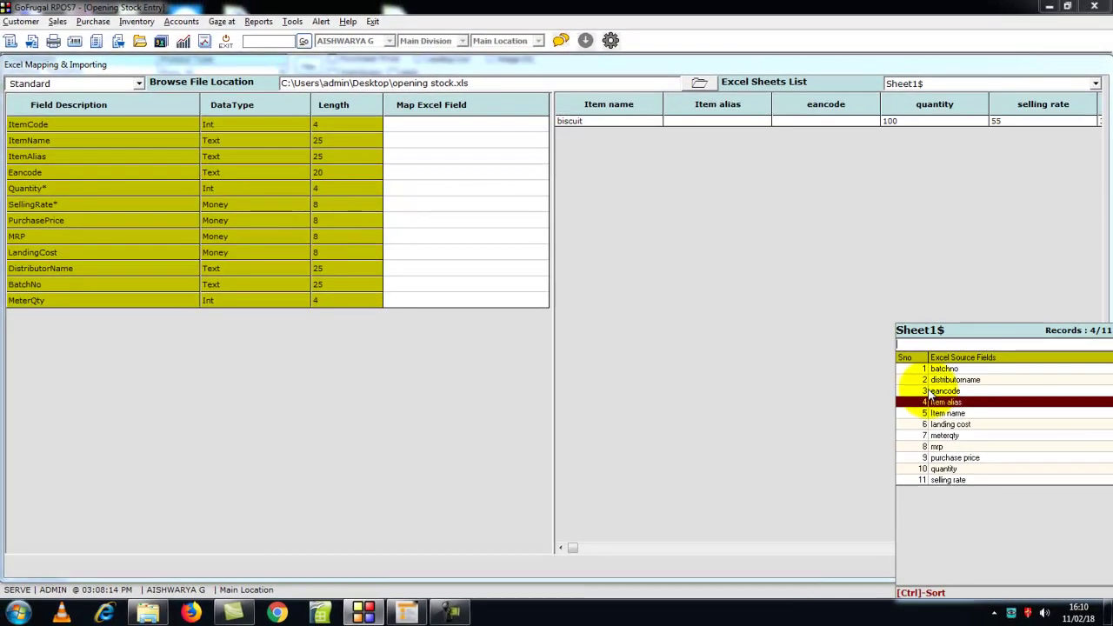
pyautogui.press('Down')
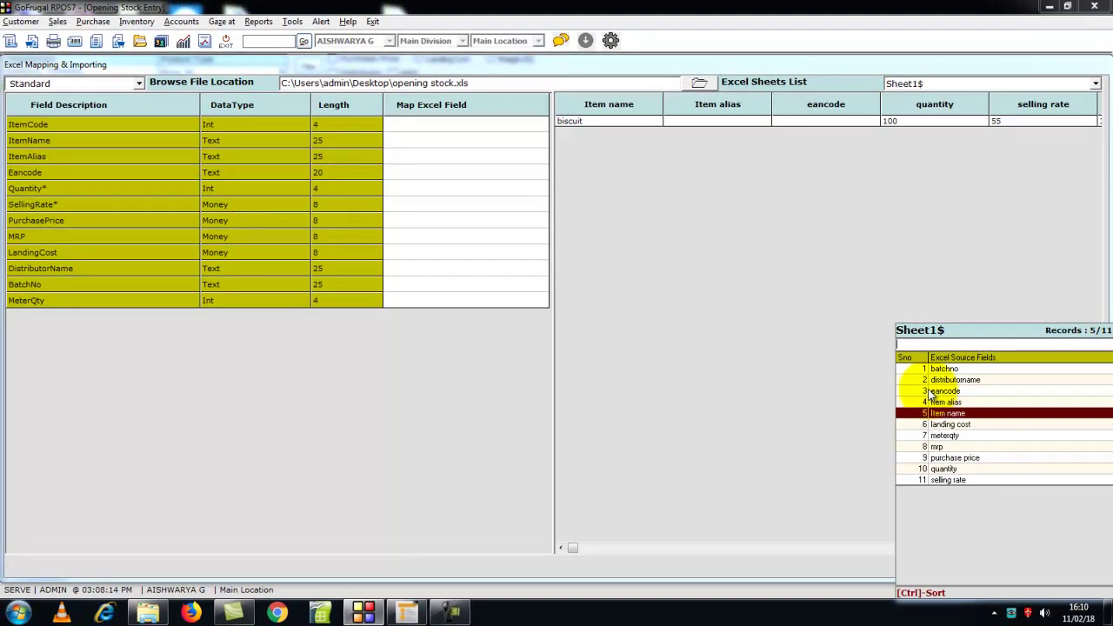
pyautogui.press('Return')
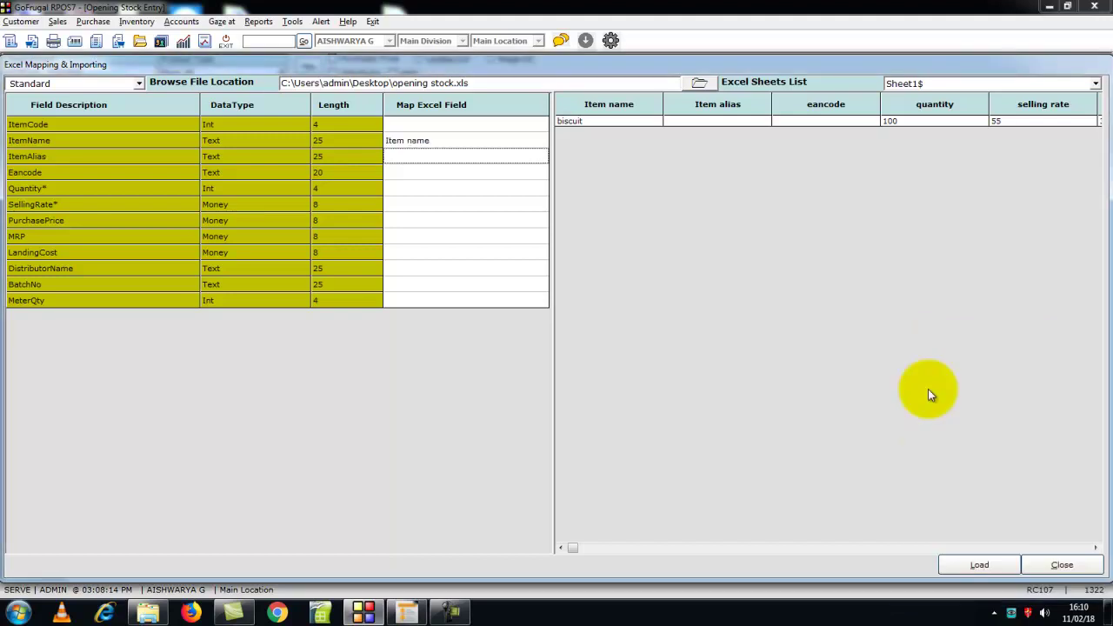
pyautogui.press('Down')
pyautogui.press('Down')
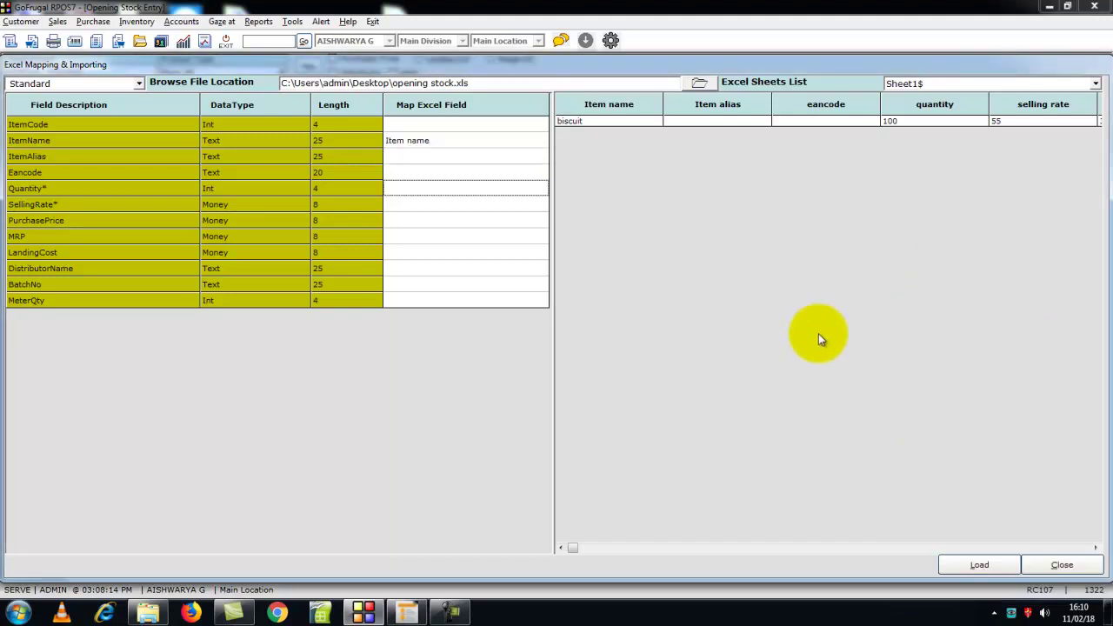
pyautogui.press('Return')
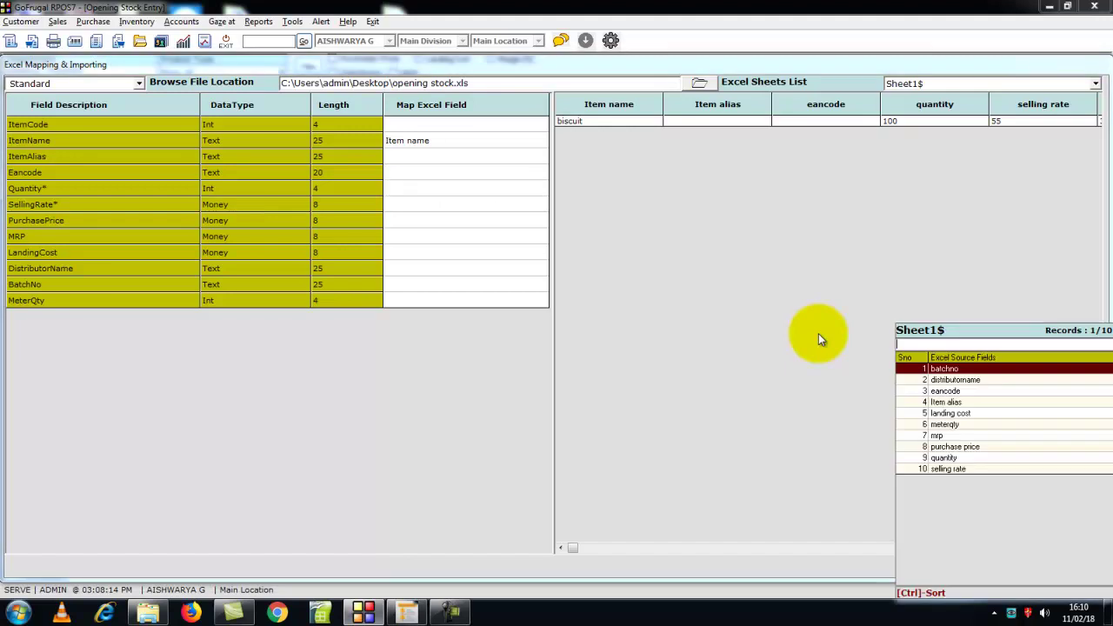
pyautogui.press('Down')
pyautogui.press('Down')
pyautogui.press('Down')
pyautogui.press('Down')
pyautogui.press('Down')
pyautogui.press('Down')
pyautogui.press('Down')
pyautogui.press('Down')
pyautogui.press('Return')
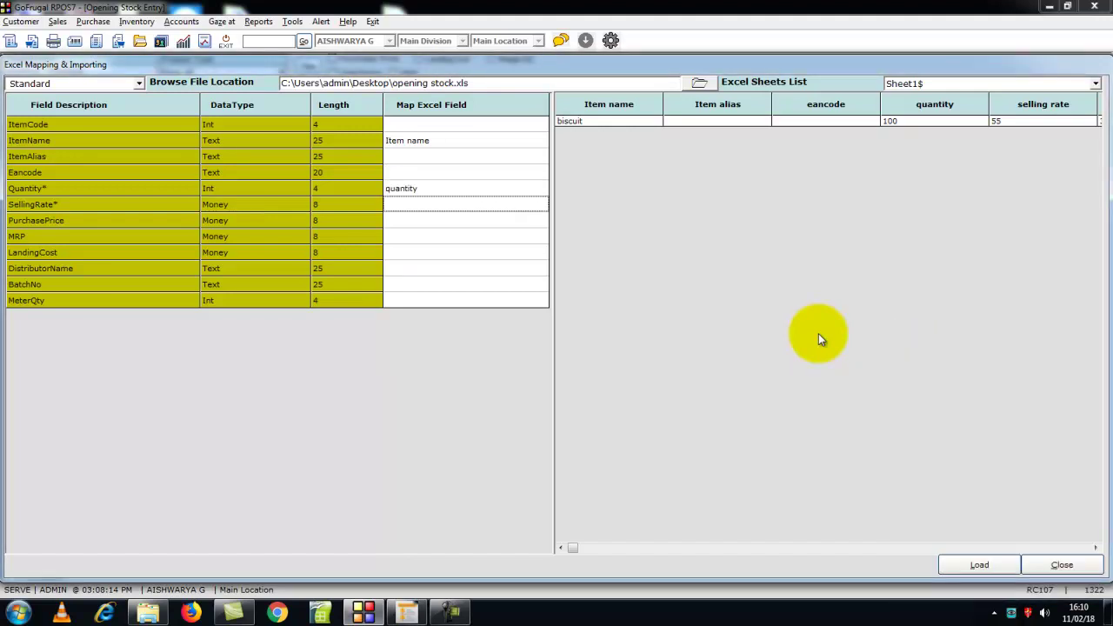
# Map SellingRate, PurchasePrice and MRP to the selling rate, purchase price and mrp columns
pyautogui.press('Return')
pyautogui.press('Down')
pyautogui.press('Down')
pyautogui.press('Down')
pyautogui.press('Down')
pyautogui.press('Down')
pyautogui.press('Down')
pyautogui.press('Down')
pyautogui.press('Down')
pyautogui.press('Down')
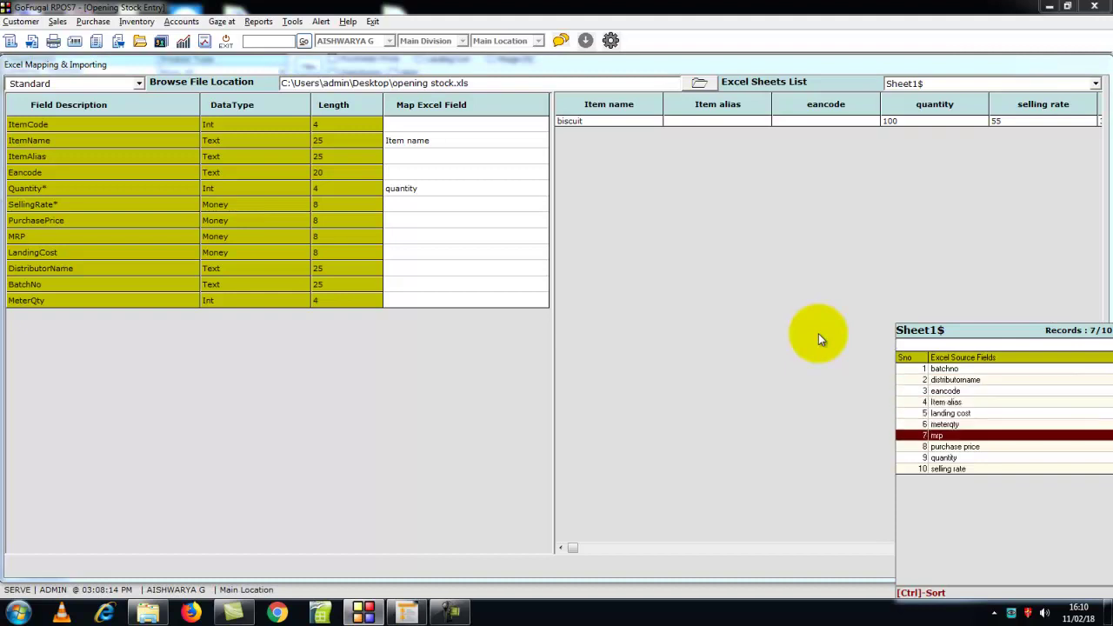
pyautogui.press('Return')
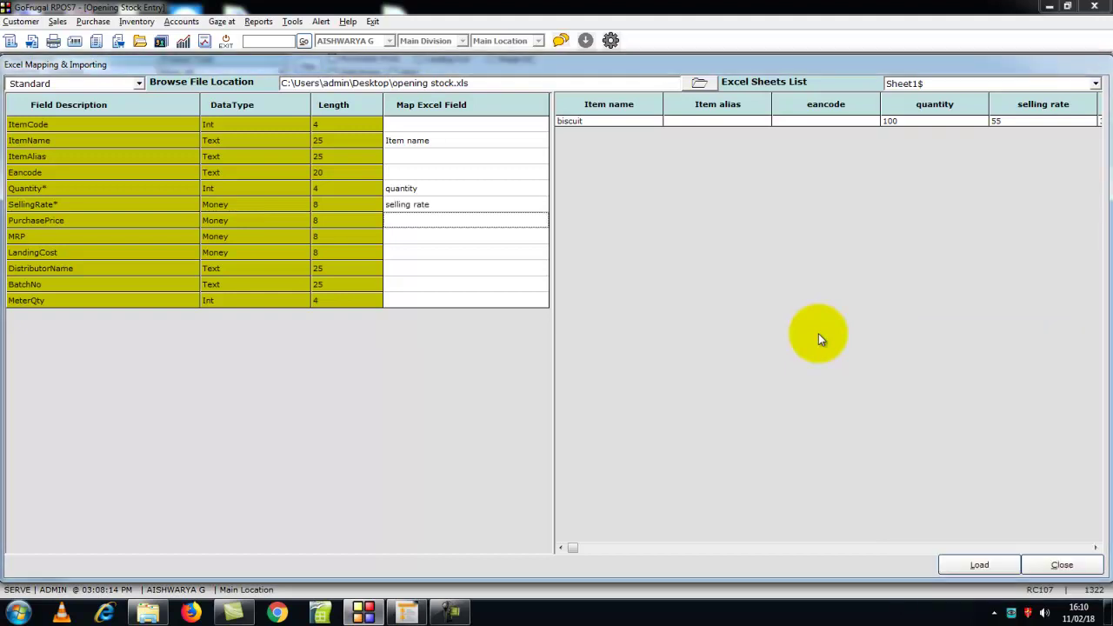
pyautogui.press('Return')
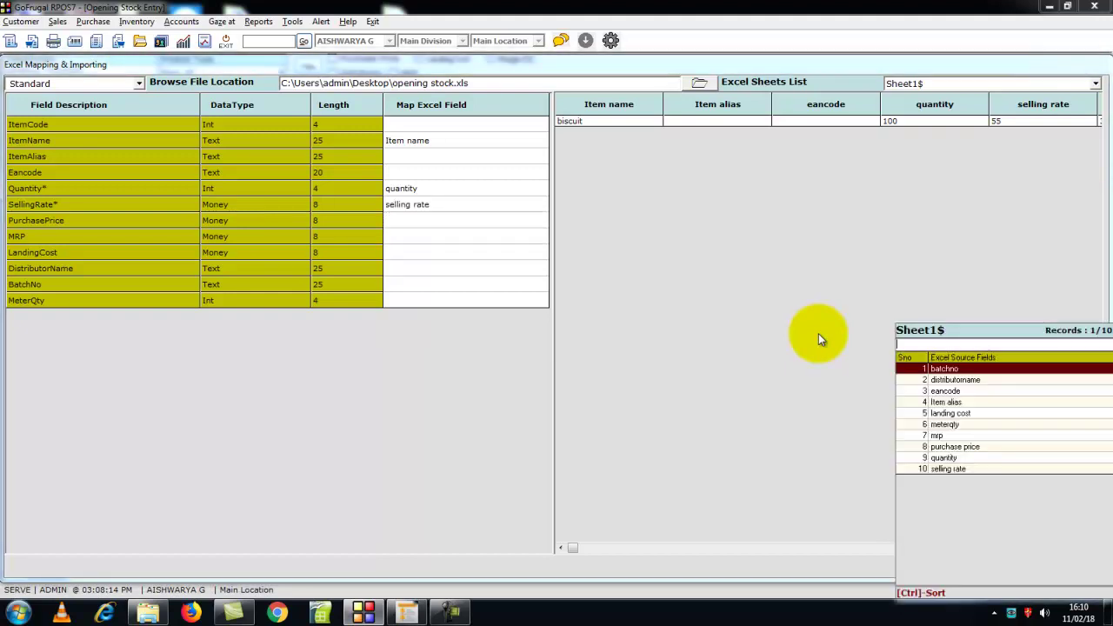
pyautogui.press('Down')
pyautogui.press('Down')
pyautogui.press('Down')
pyautogui.press('Down')
pyautogui.press('Down')
pyautogui.press('Down')
pyautogui.press('Down')
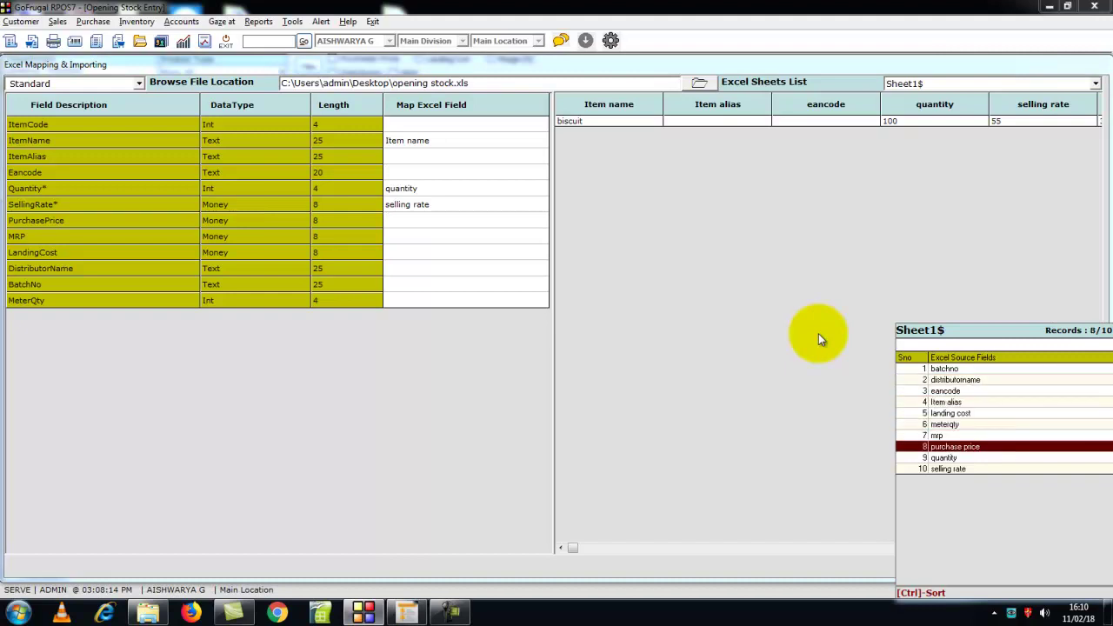
pyautogui.press('Return')
pyautogui.press('Return')
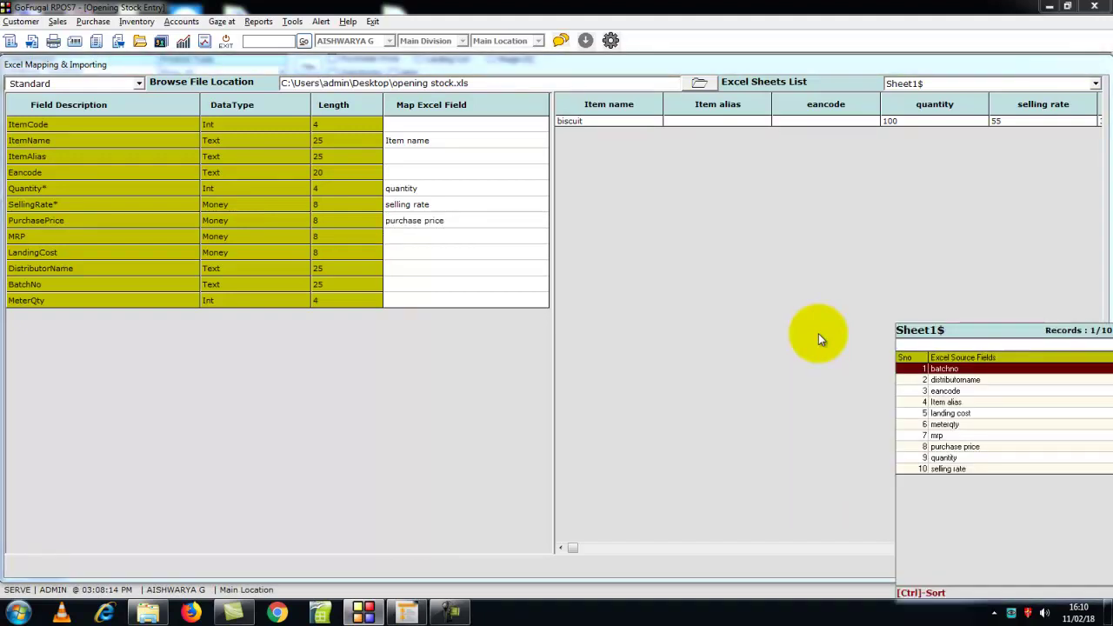
pyautogui.press('Down')
pyautogui.press('Down')
pyautogui.press('Down')
pyautogui.press('Down')
pyautogui.press('Down')
pyautogui.press('Down')
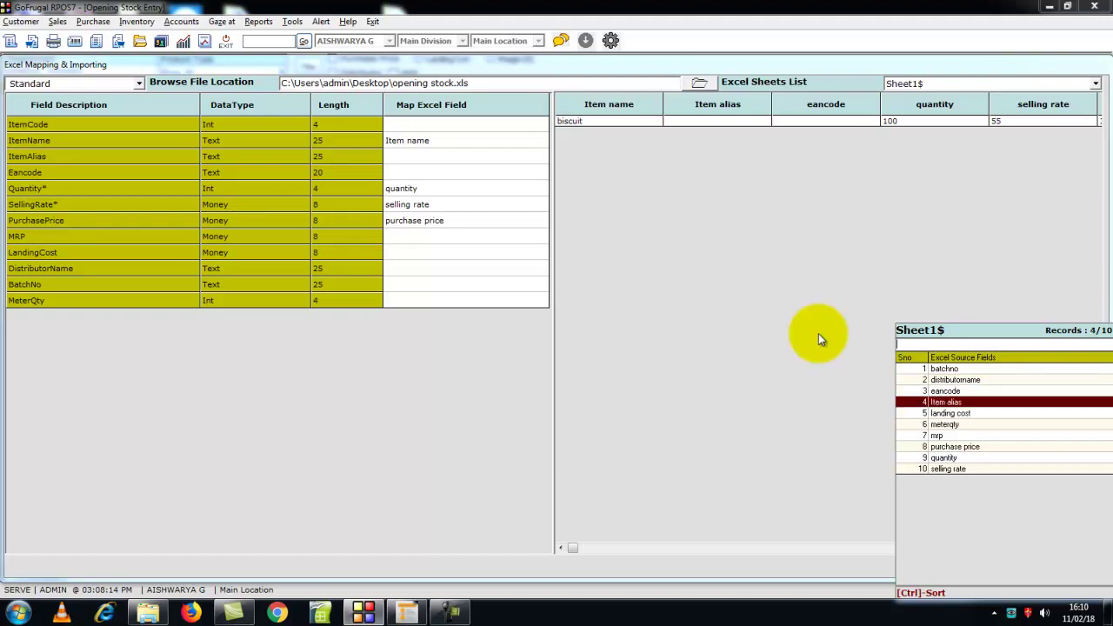
pyautogui.press('Return')
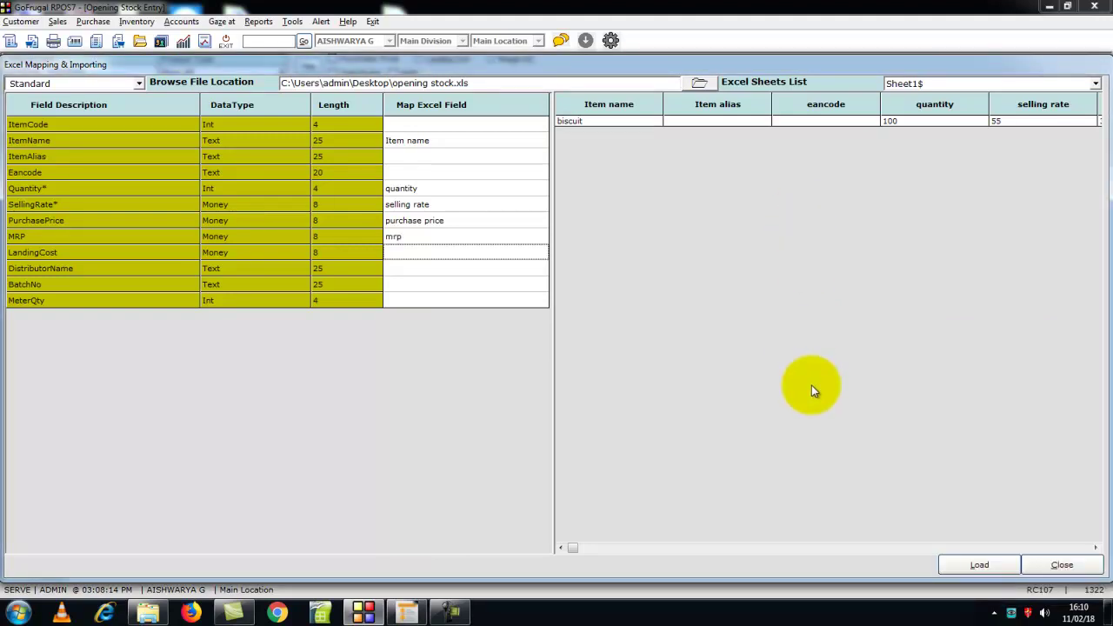
# Load the biscuit row (quantity 100, selling 55) into the grid and save it as OS6
pyautogui.click(967, 565)
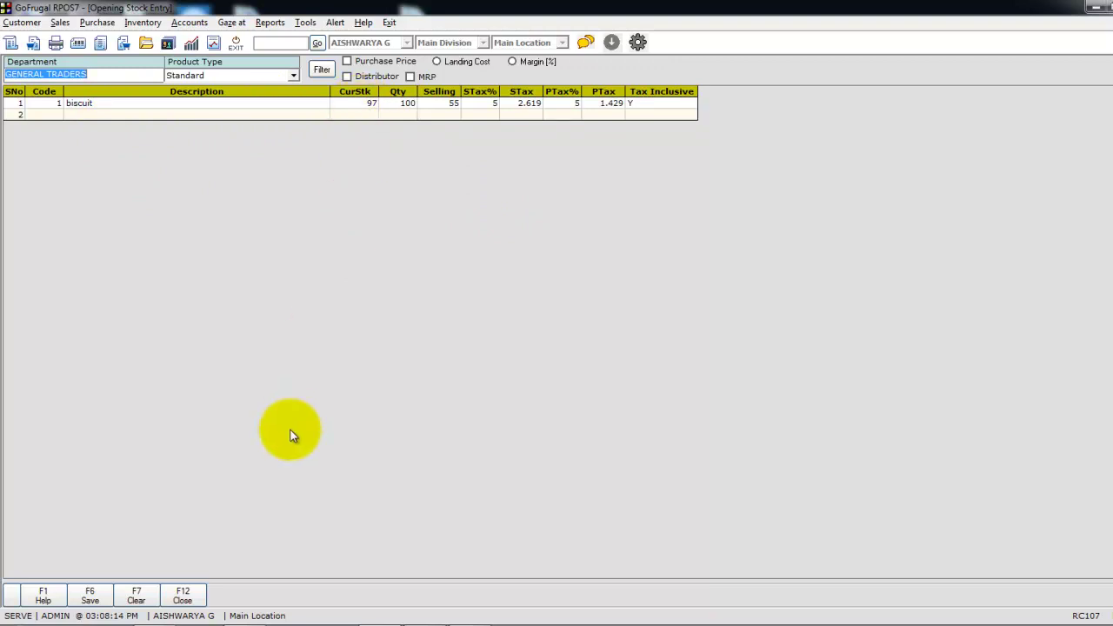
pyautogui.click(98, 599)
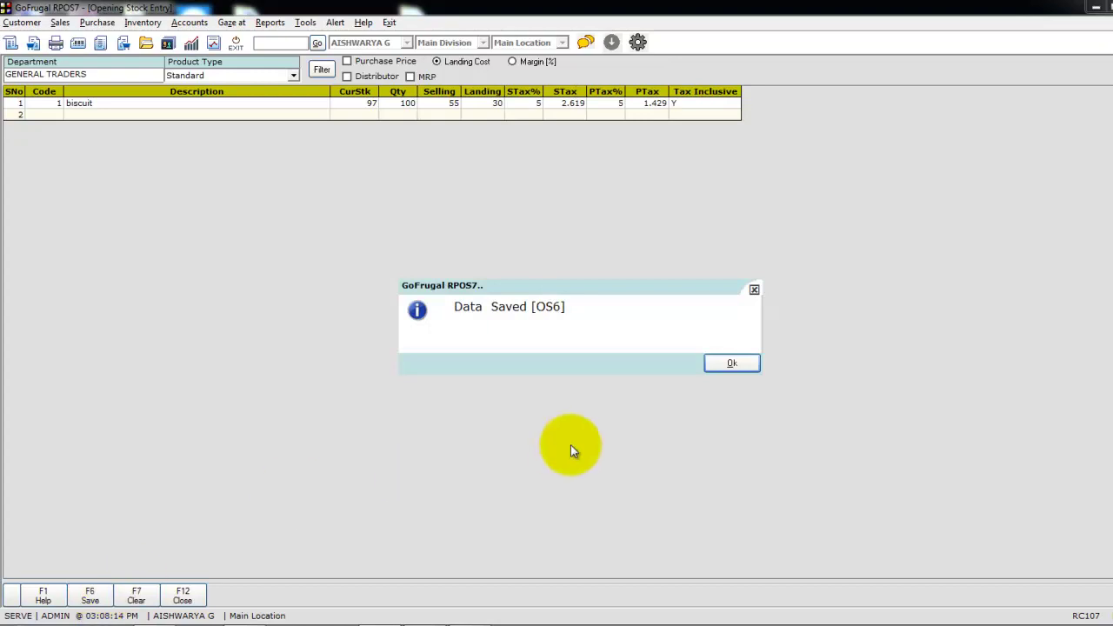
# Acknowledge the Data Saved message to return to an empty Opening Stock Entry grid
pyautogui.click(730, 365)
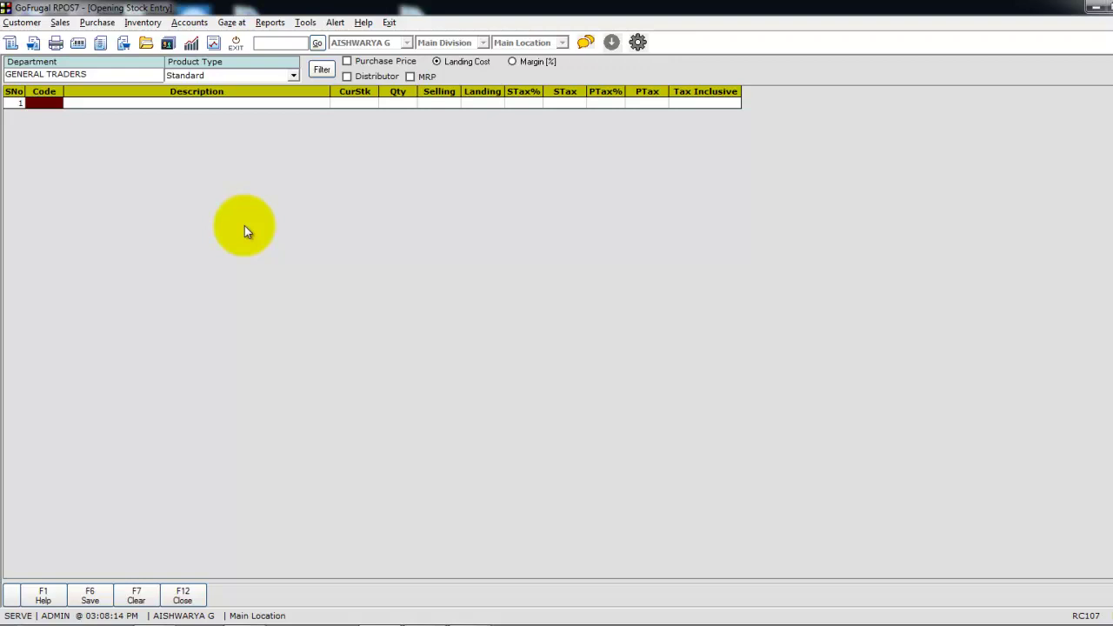
# In Stock Updation, list the biscuit batches and confirm batch OS6 shows stock 100
pyautogui.click(143, 23)
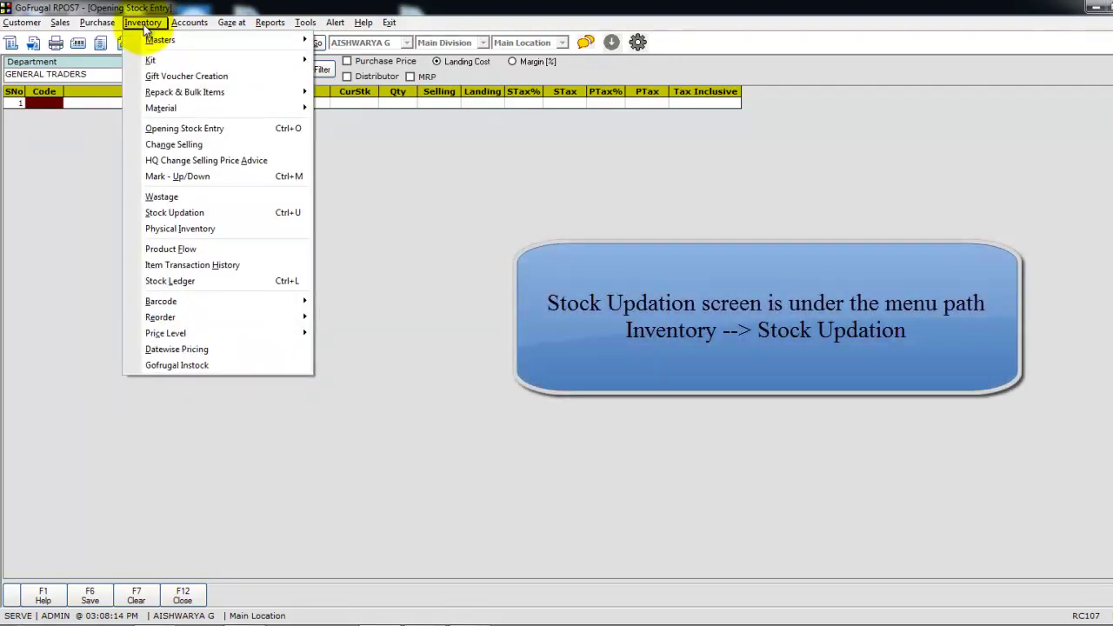
pyautogui.click(170, 214)
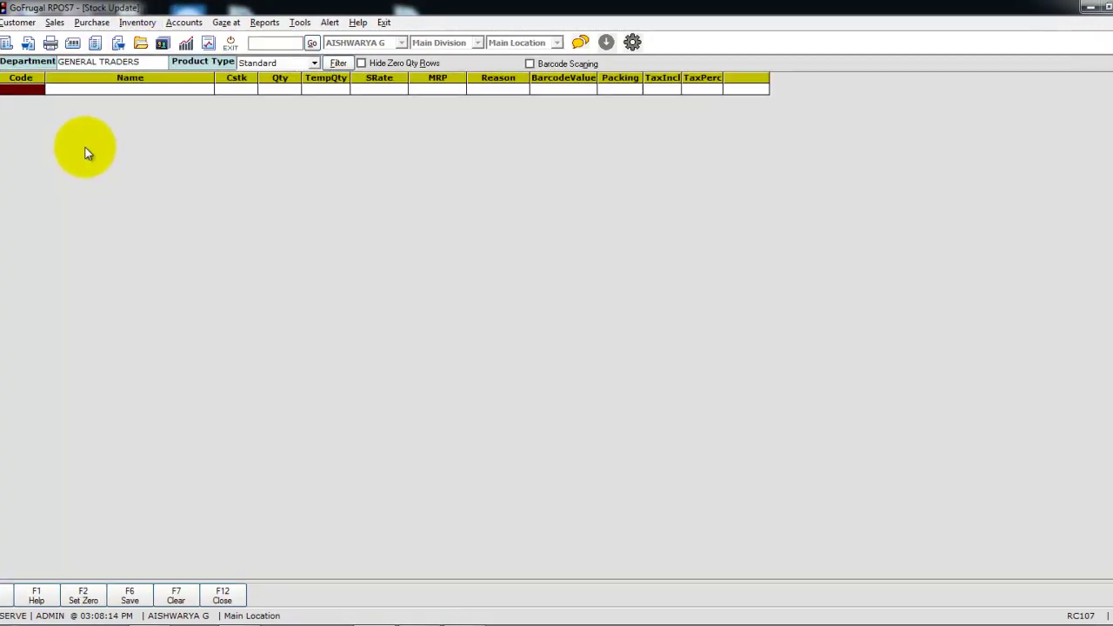
pyautogui.press('Return')
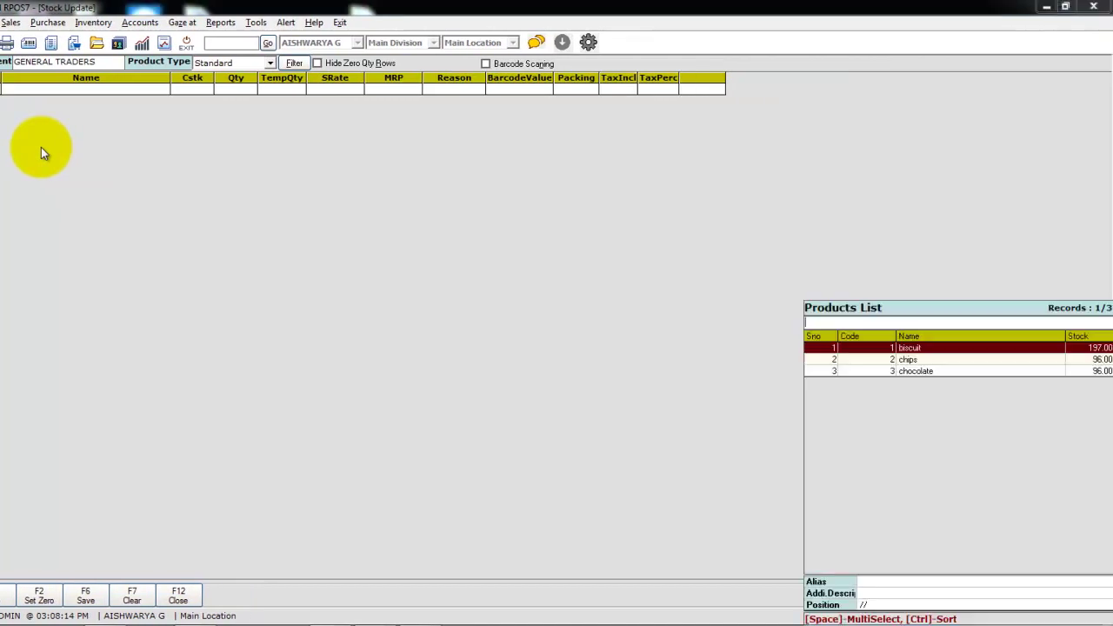
pyautogui.press('Return')
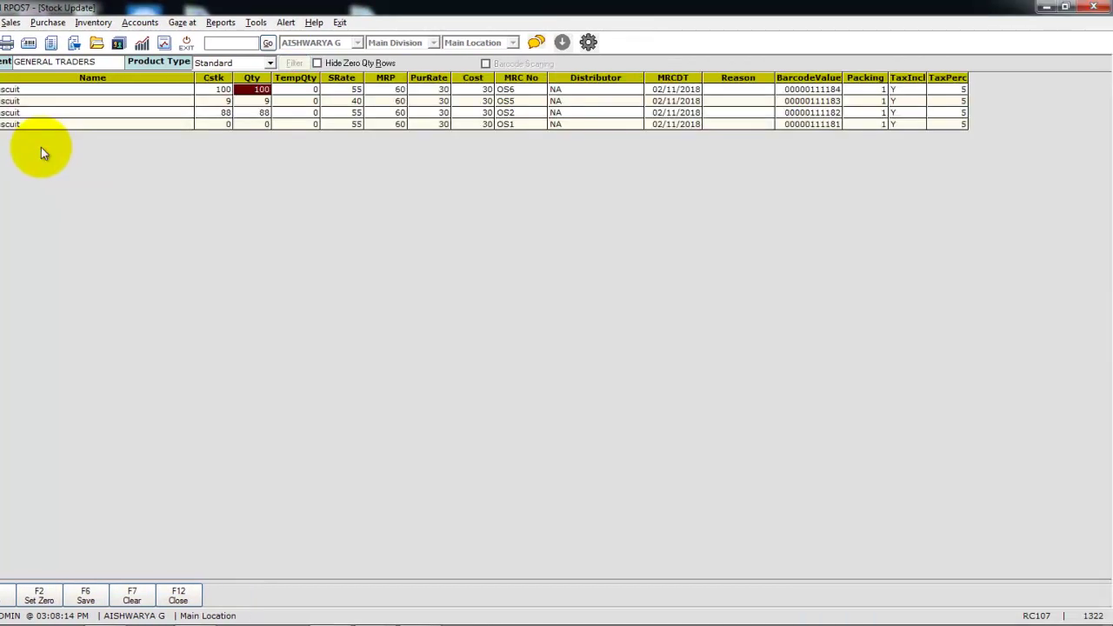